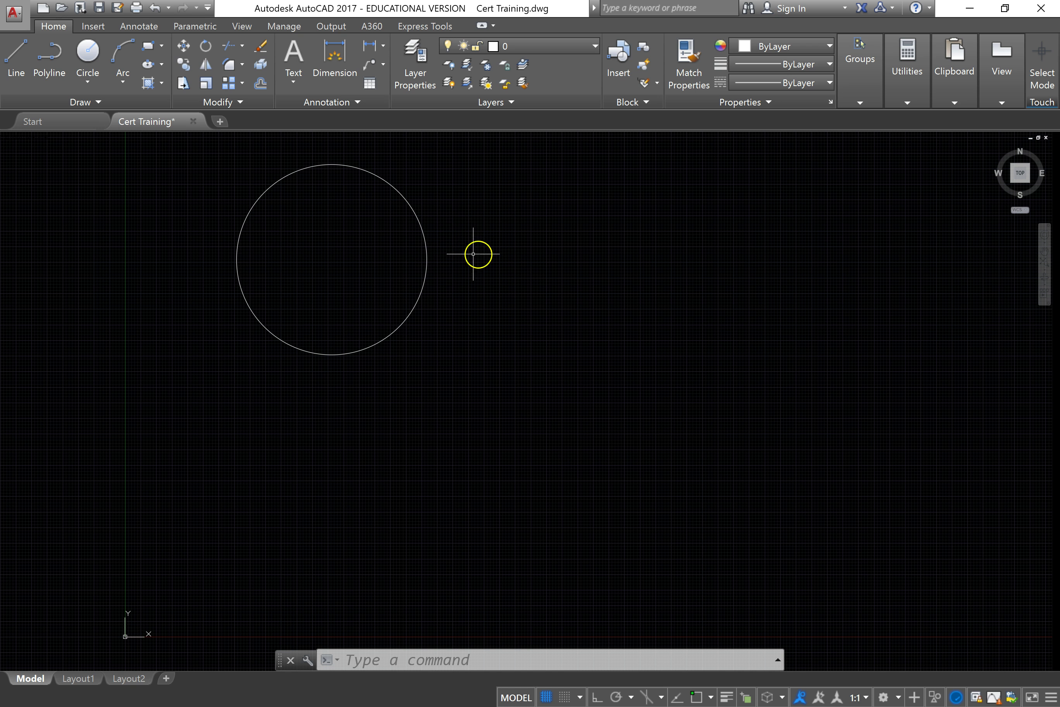
Step: Move the circle by its center grip toward the lower-right part of the drawing area and clear the selection
click(429, 259)
click(422, 265)
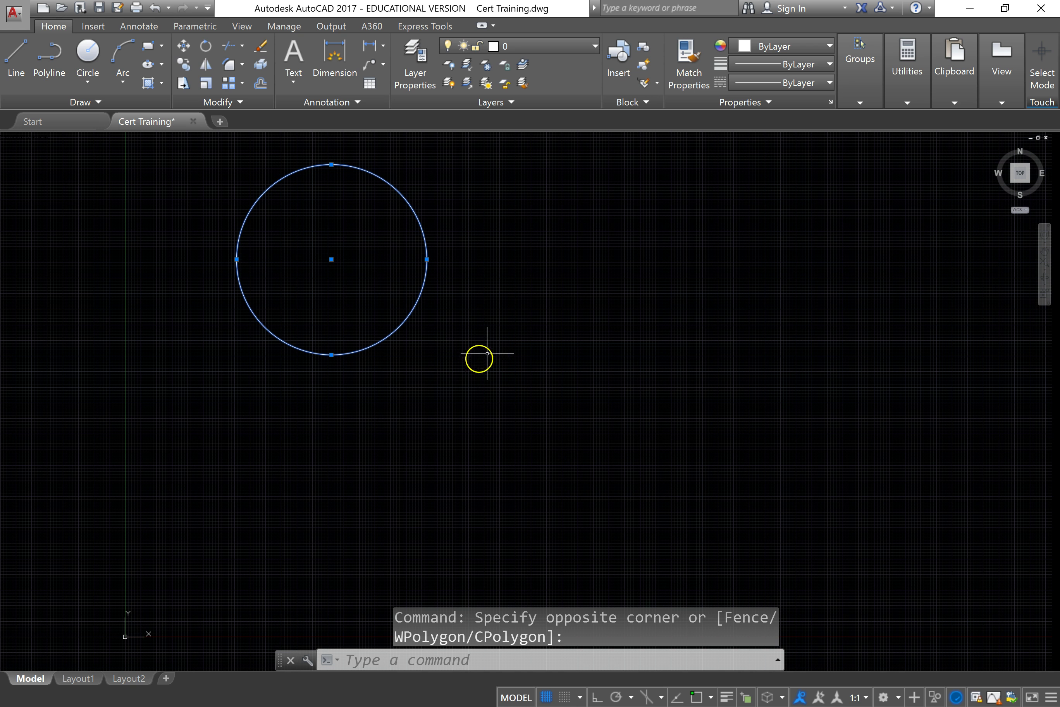
click(332, 259)
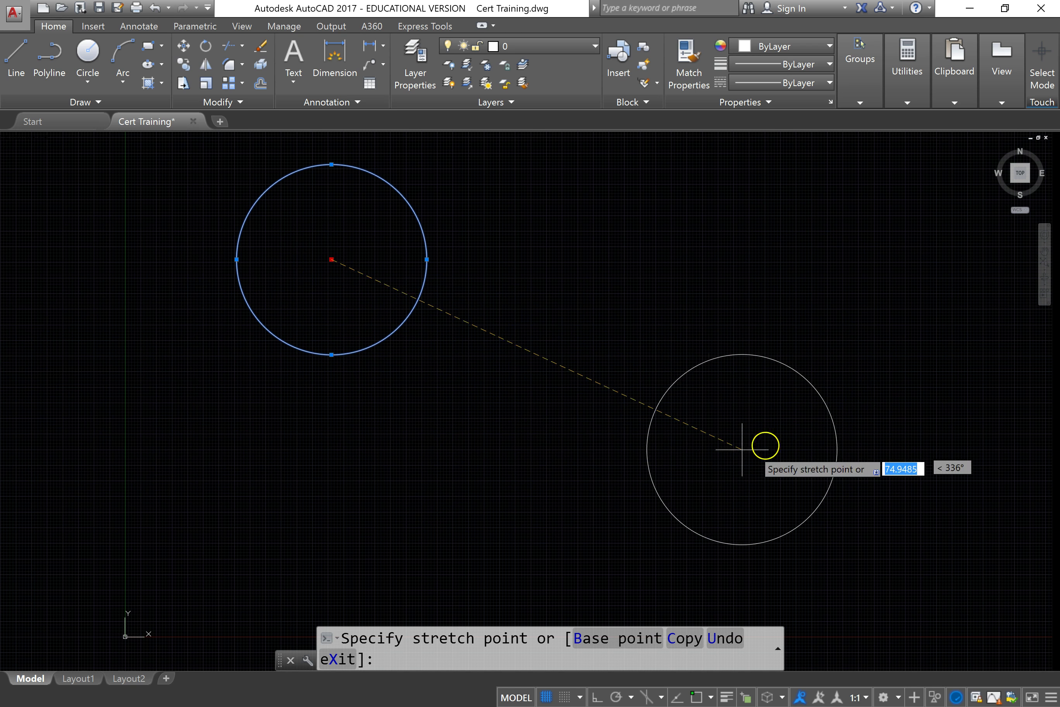
click(731, 397)
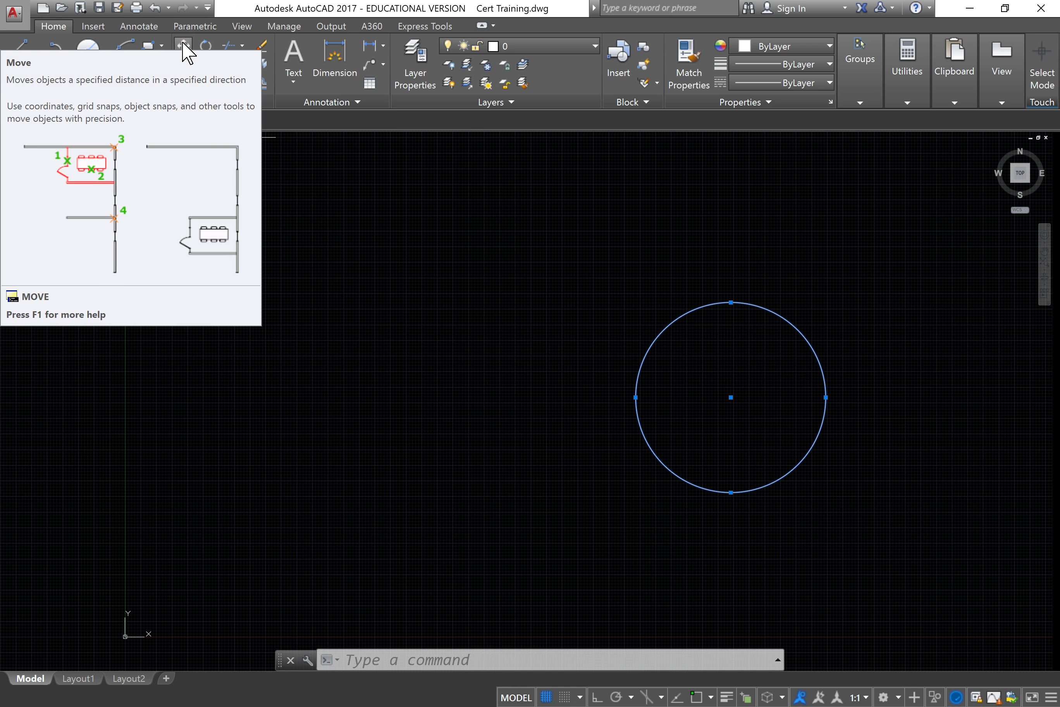
click(472, 350)
click(469, 339)
key(Escape)
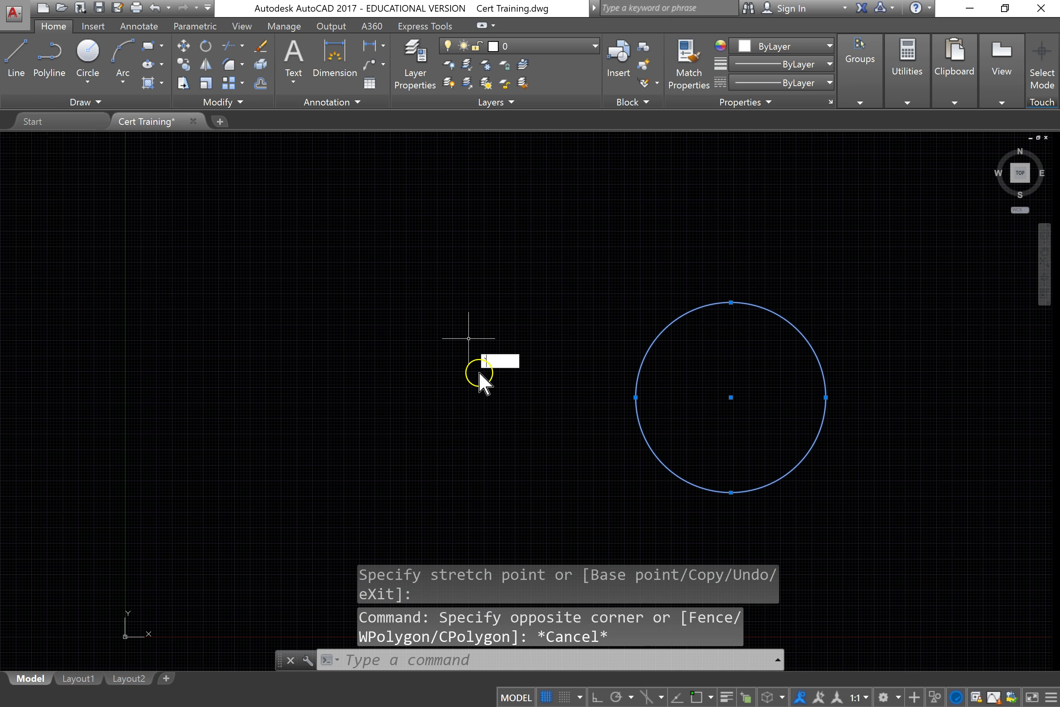
key(Escape)
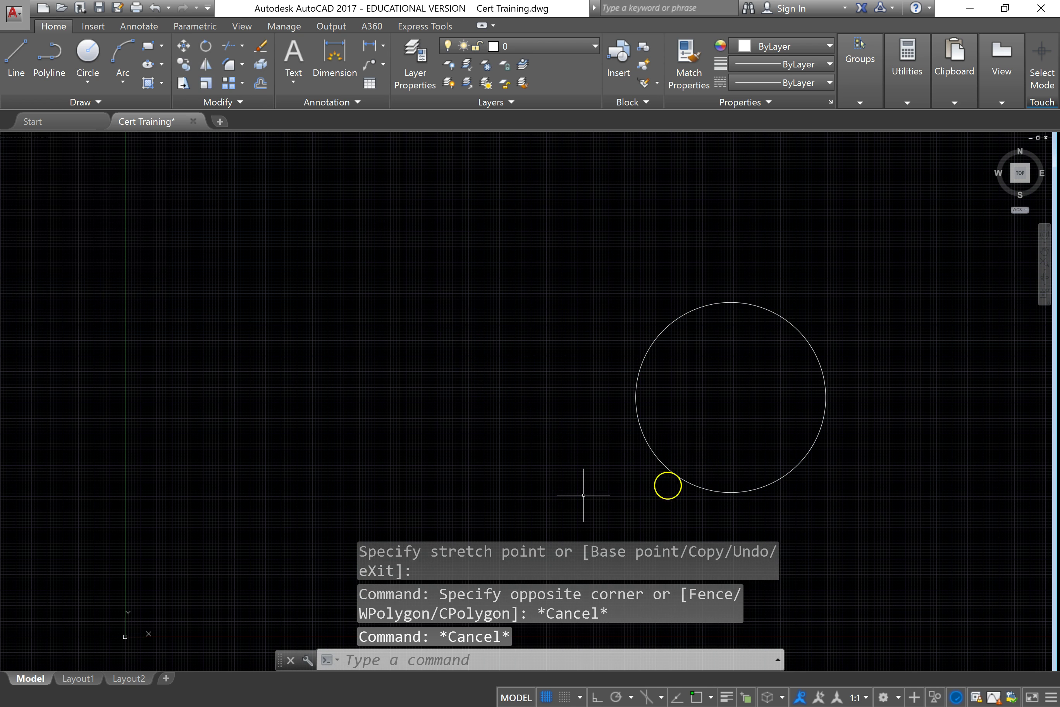
click(198, 281)
click(262, 276)
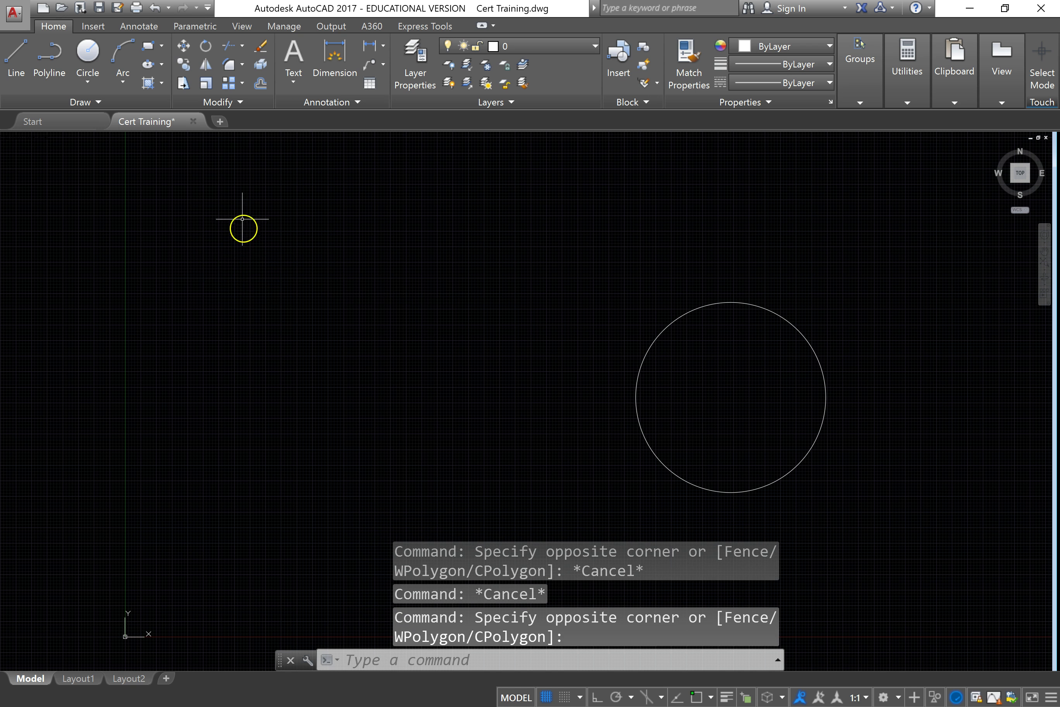
Step: Move the circle about 60 units at about 175° with the Move command, using a base point on its upper-right edge
click(183, 46)
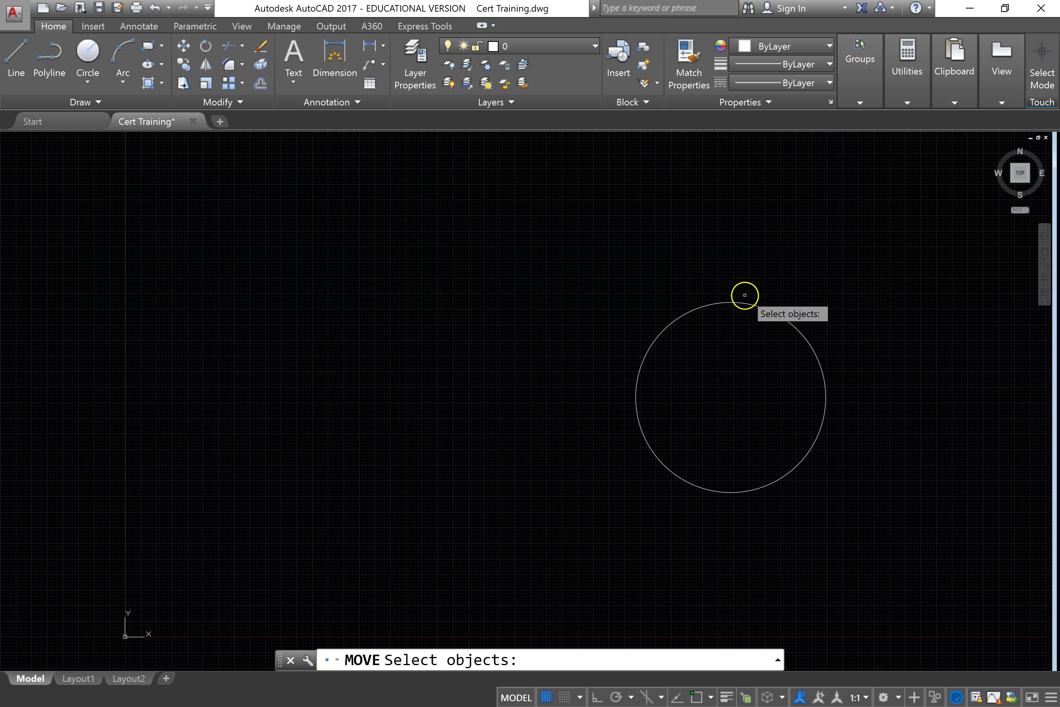
click(738, 303)
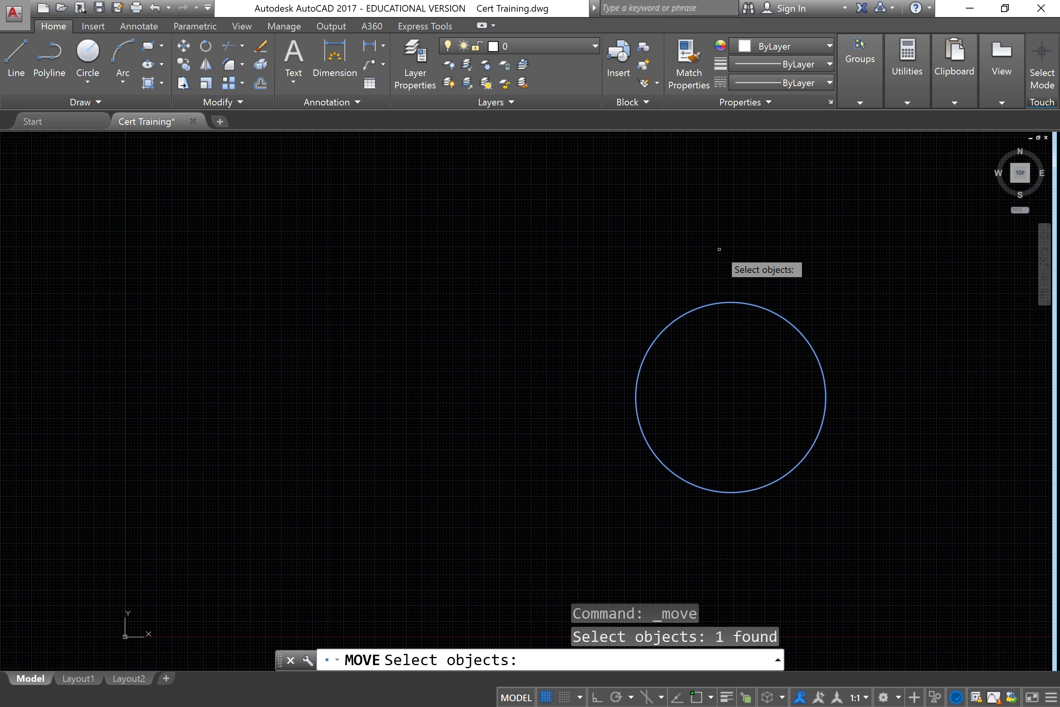
key(Return)
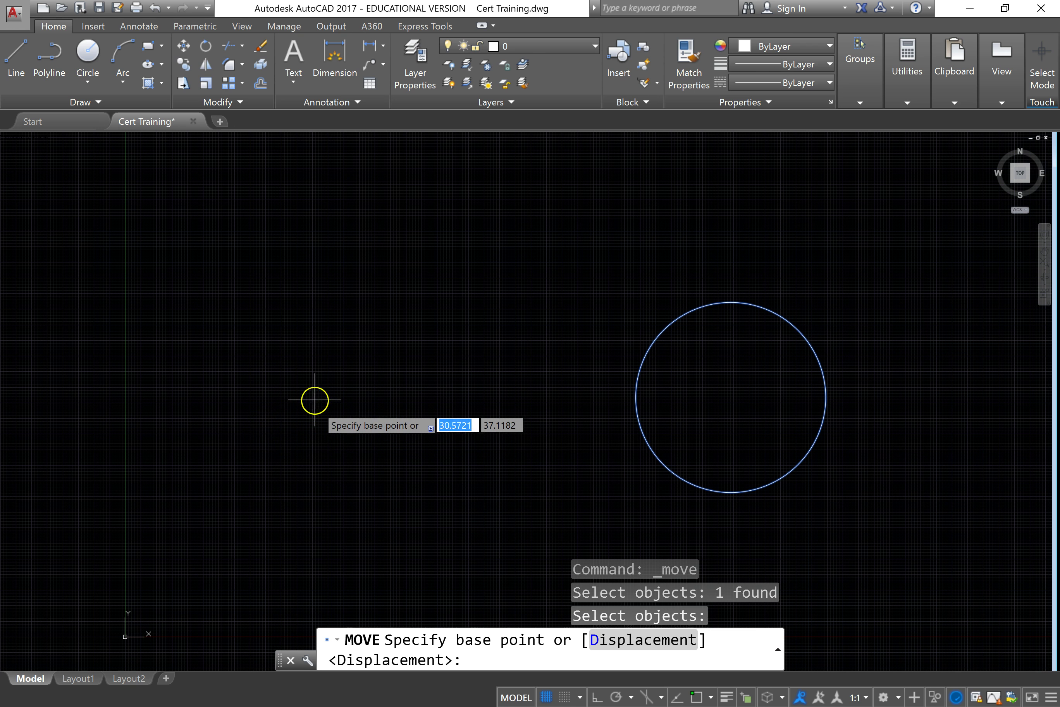
click(780, 314)
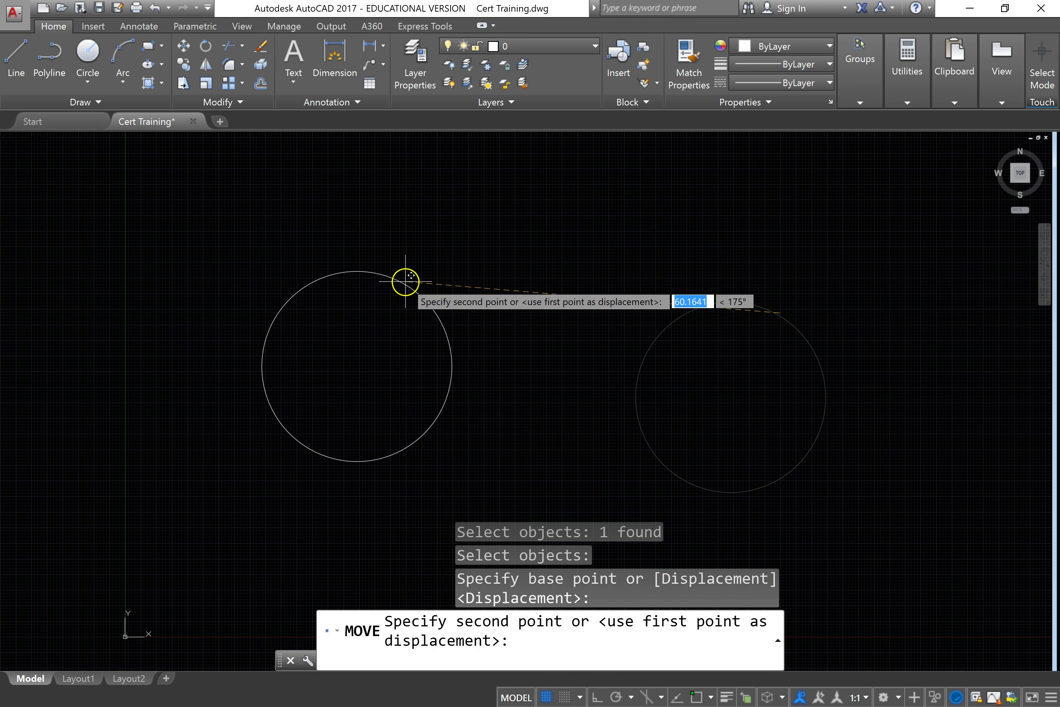
click(405, 281)
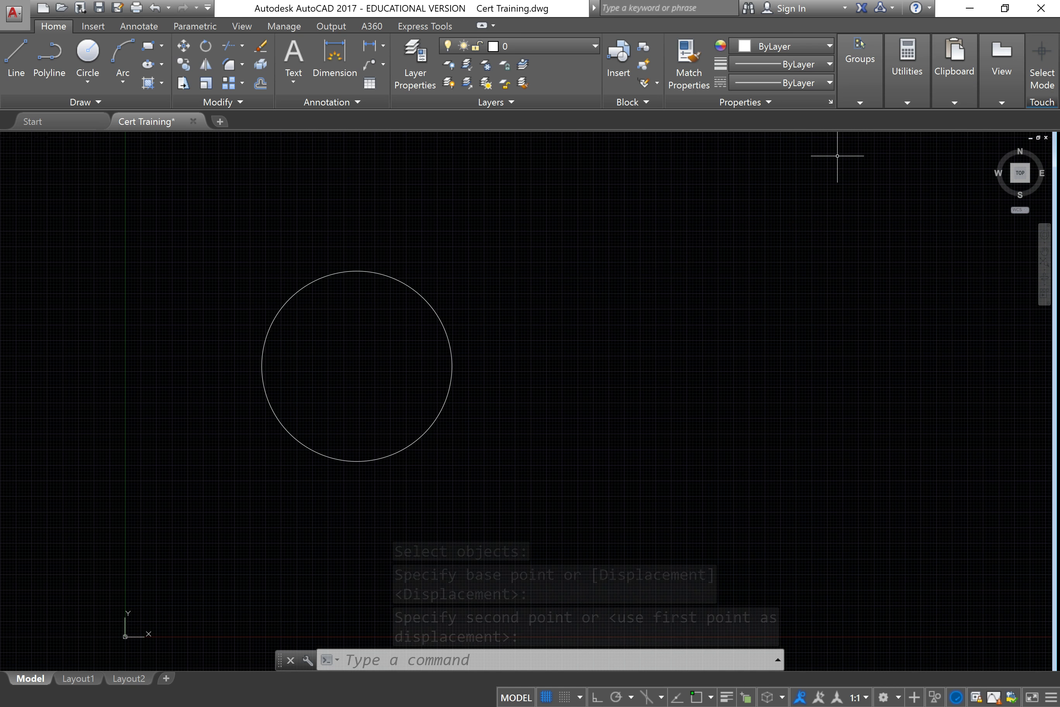
Step: Check the exam topics under Modify Objects in ACU_AutoCAD_Certification.pdf in Adobe Acrobat Pro and return to the AutoCAD drawing
click(972, 8)
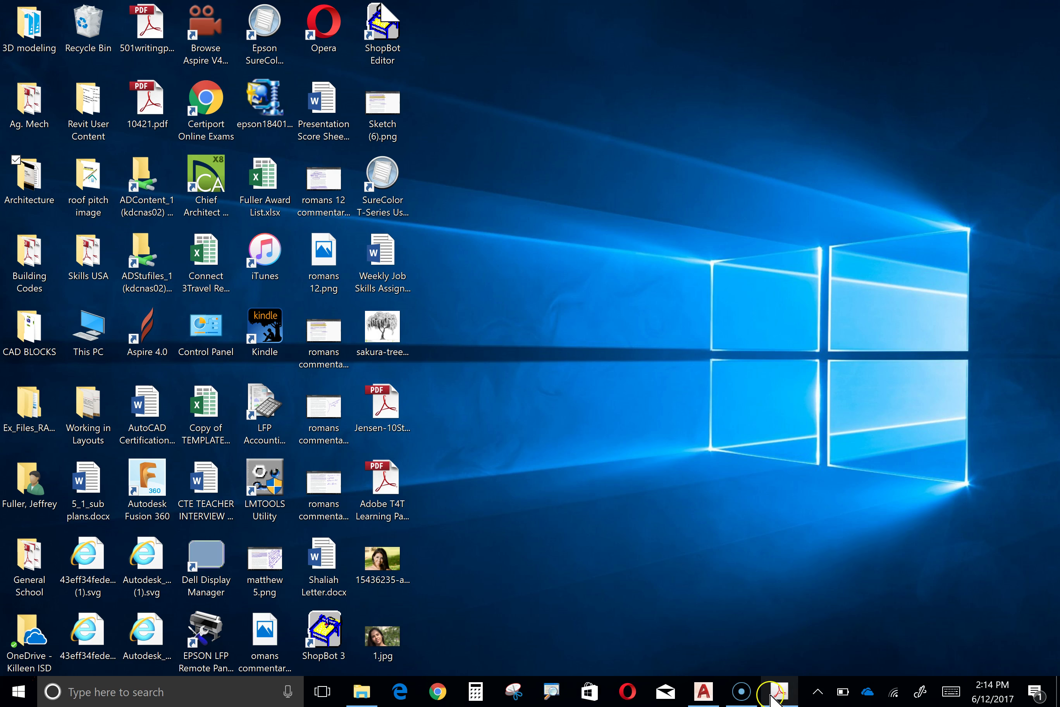
click(779, 691)
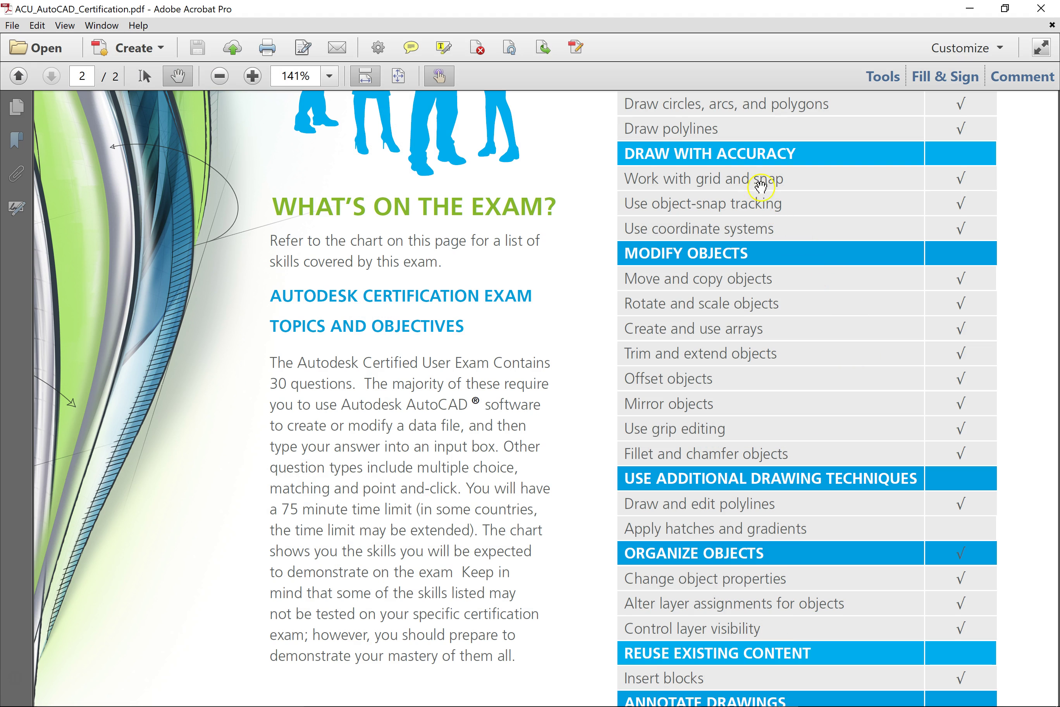
click(972, 9)
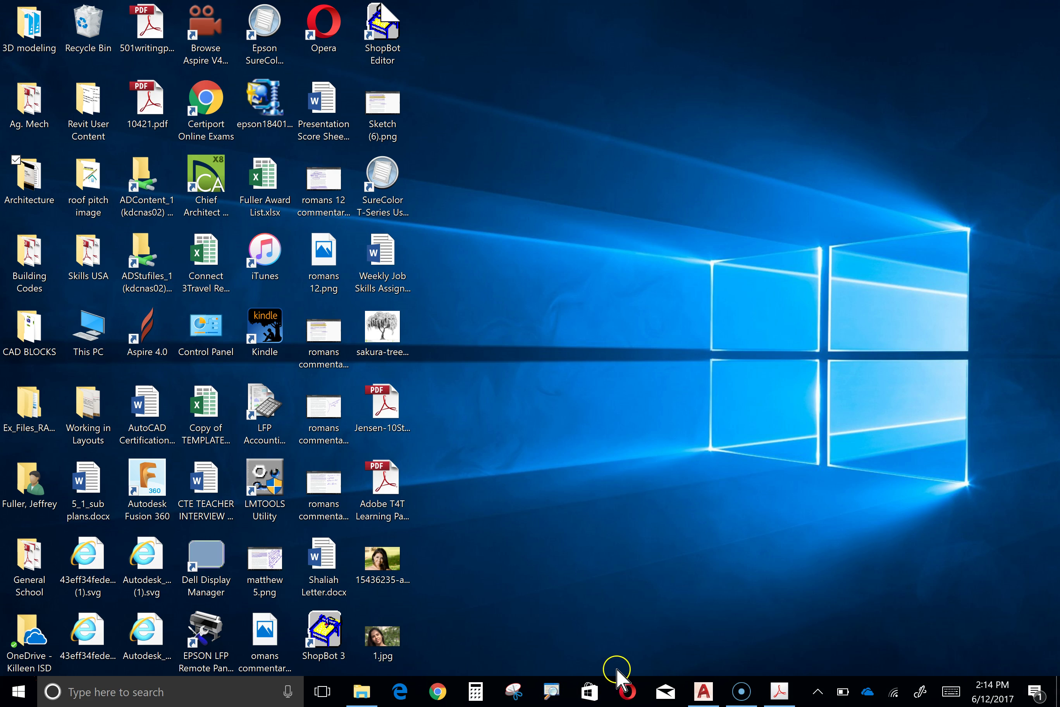
click(700, 691)
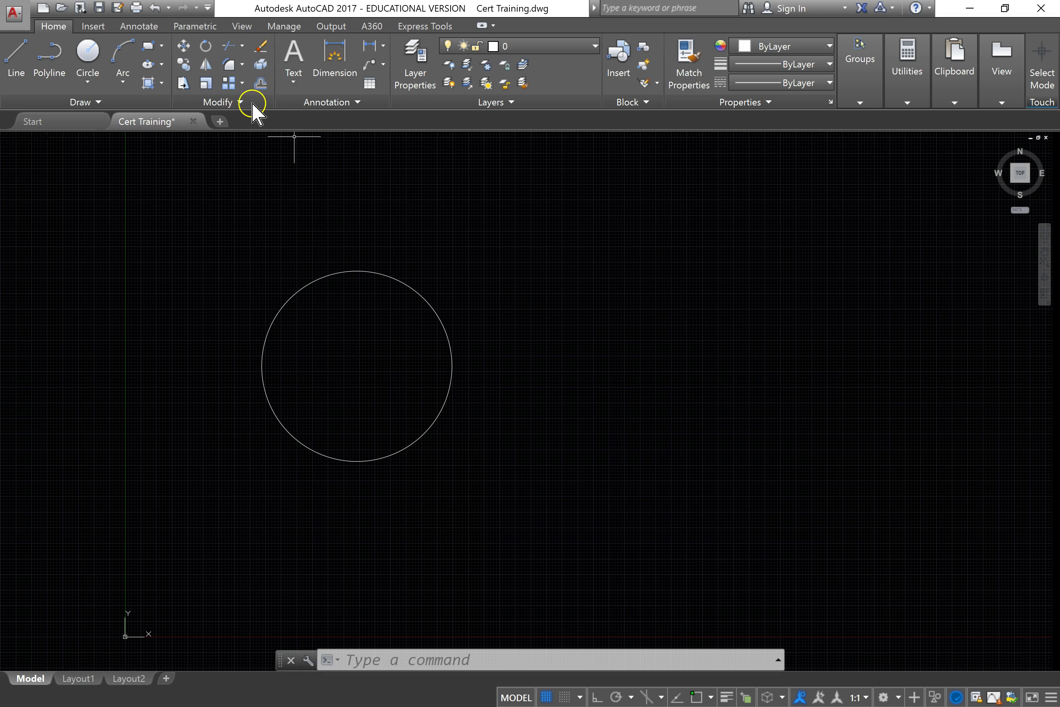
Step: With object snap on, copy the circle from its center to four spots: upper right, lower right, far left and between the original and lower-right copy
click(188, 64)
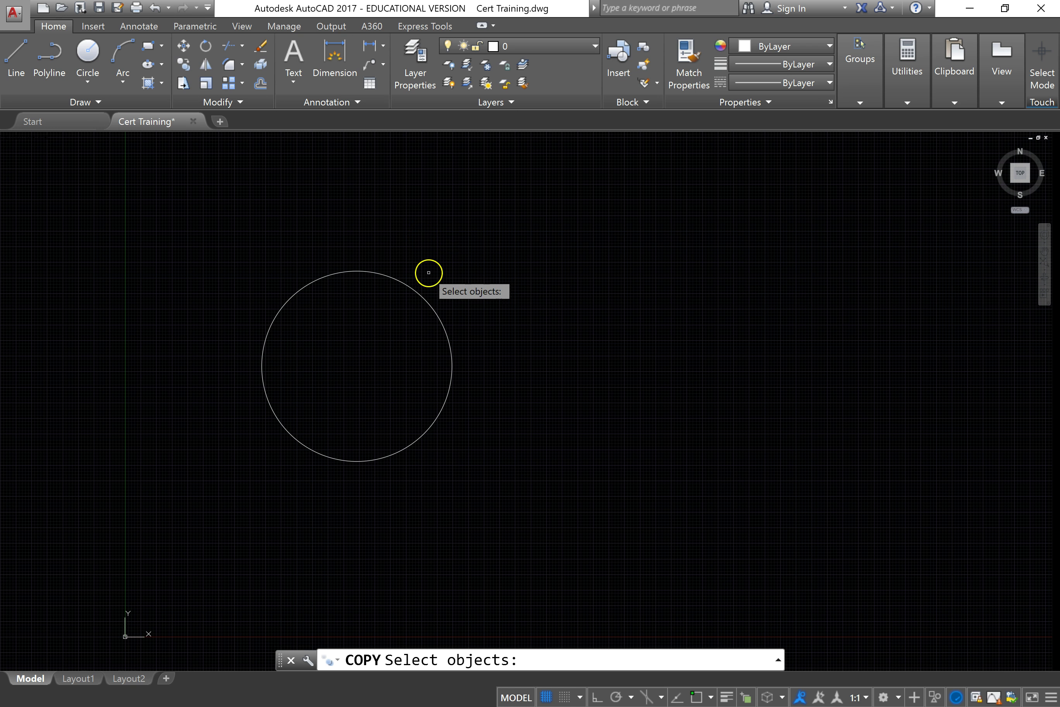
click(417, 293)
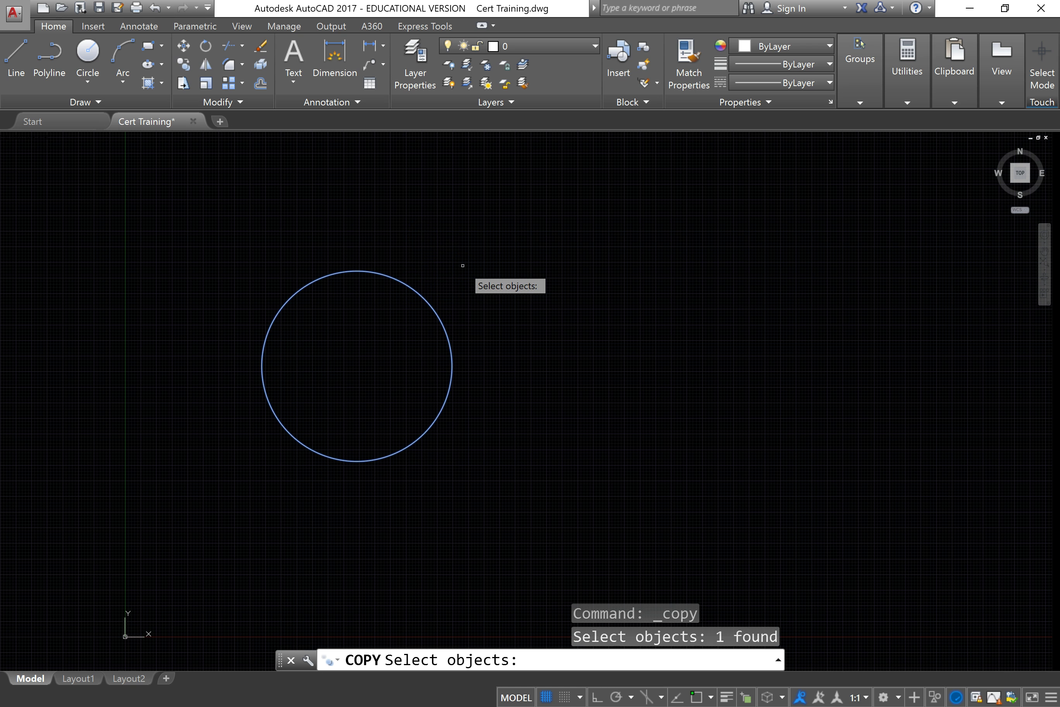
key(Return)
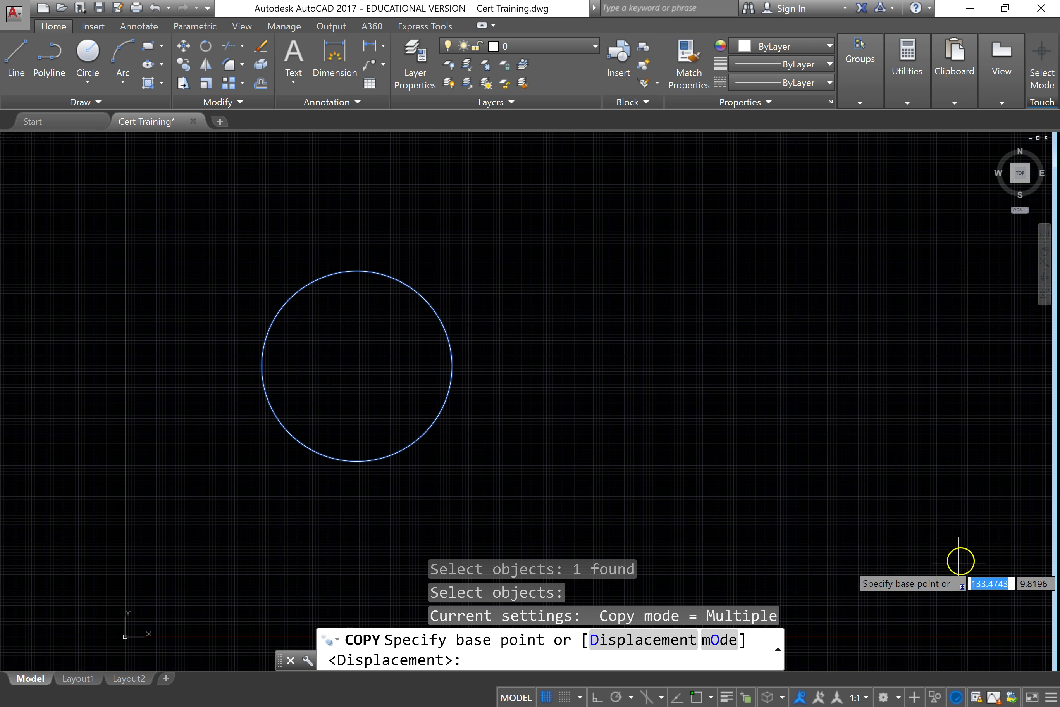
click(693, 700)
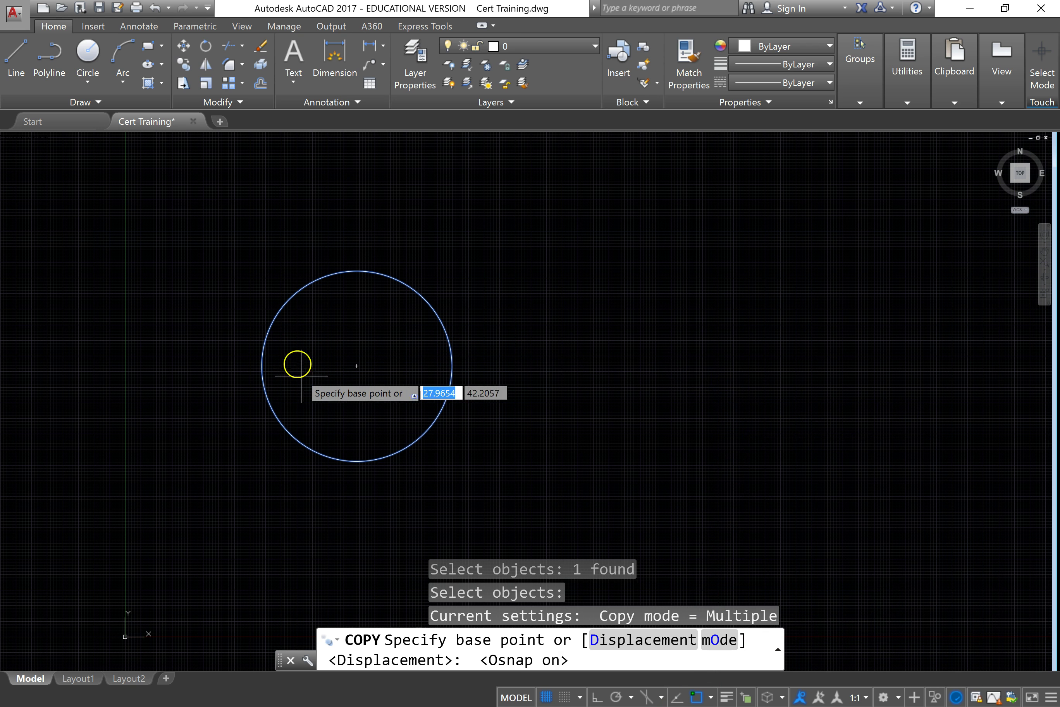
click(357, 366)
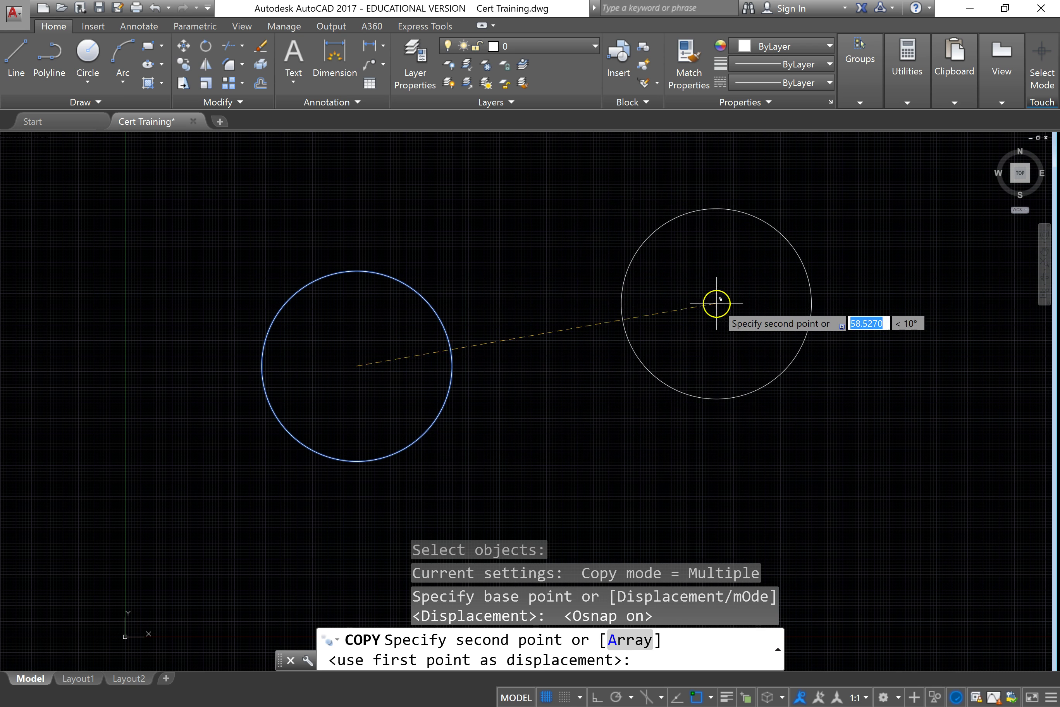
click(692, 273)
click(901, 467)
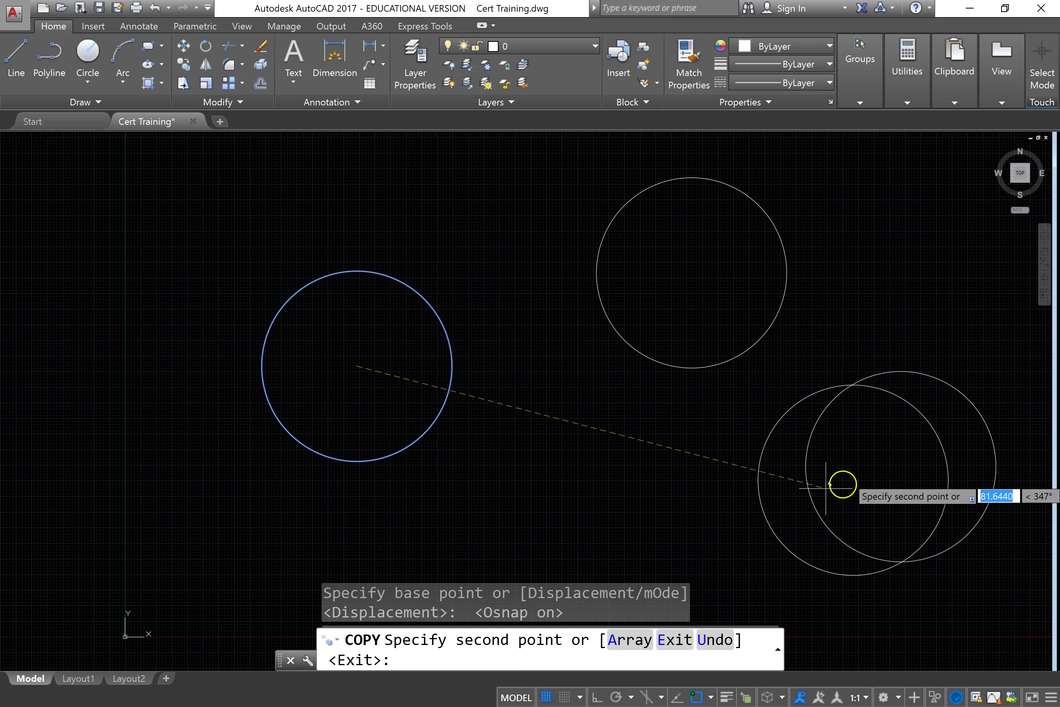
click(109, 338)
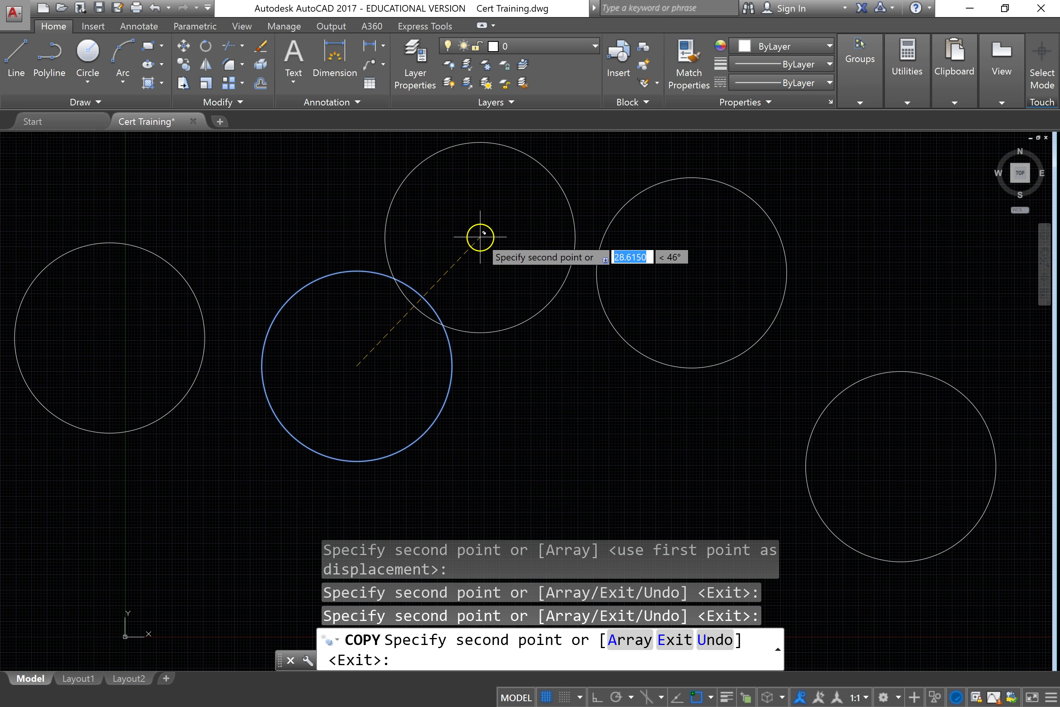
click(566, 422)
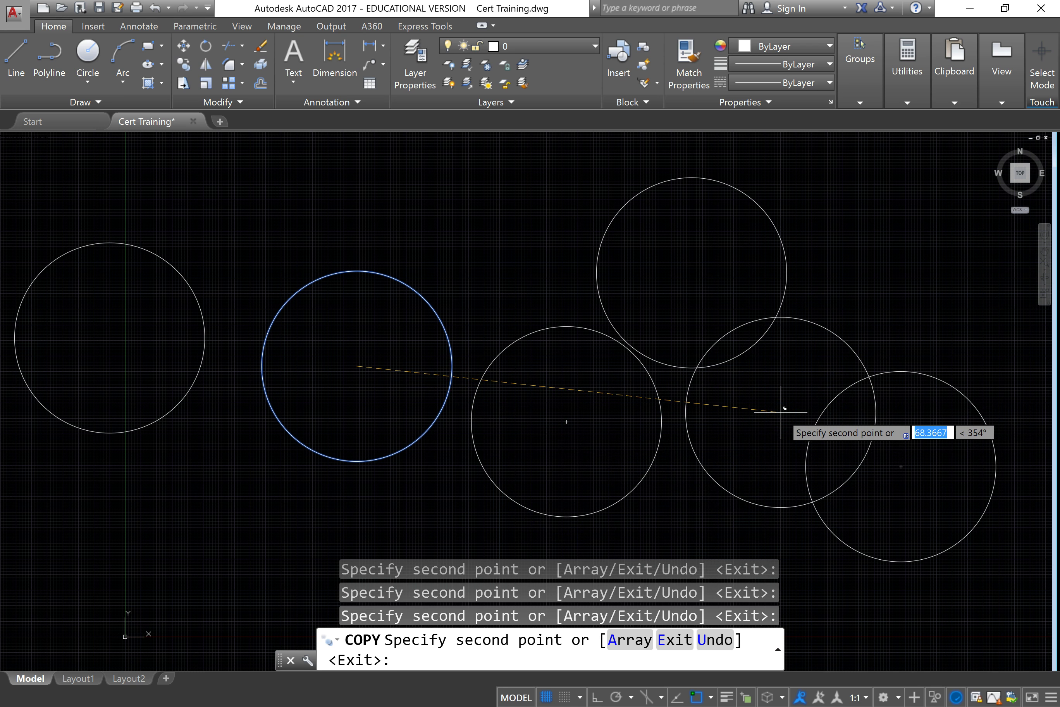
key(Return)
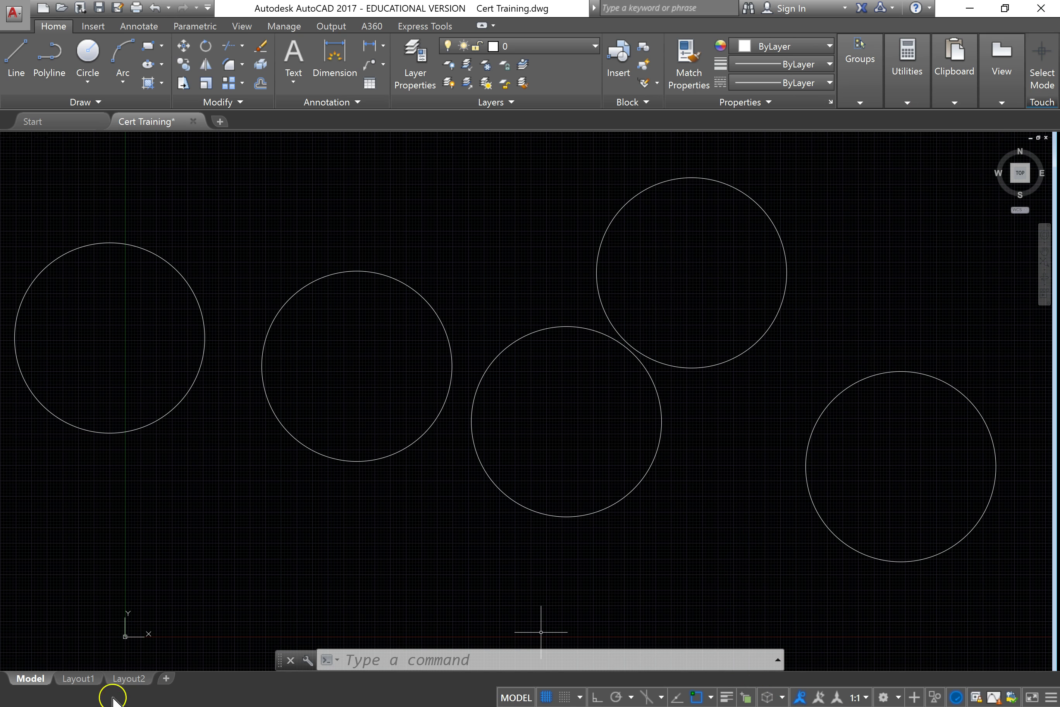
right_click(15, 683)
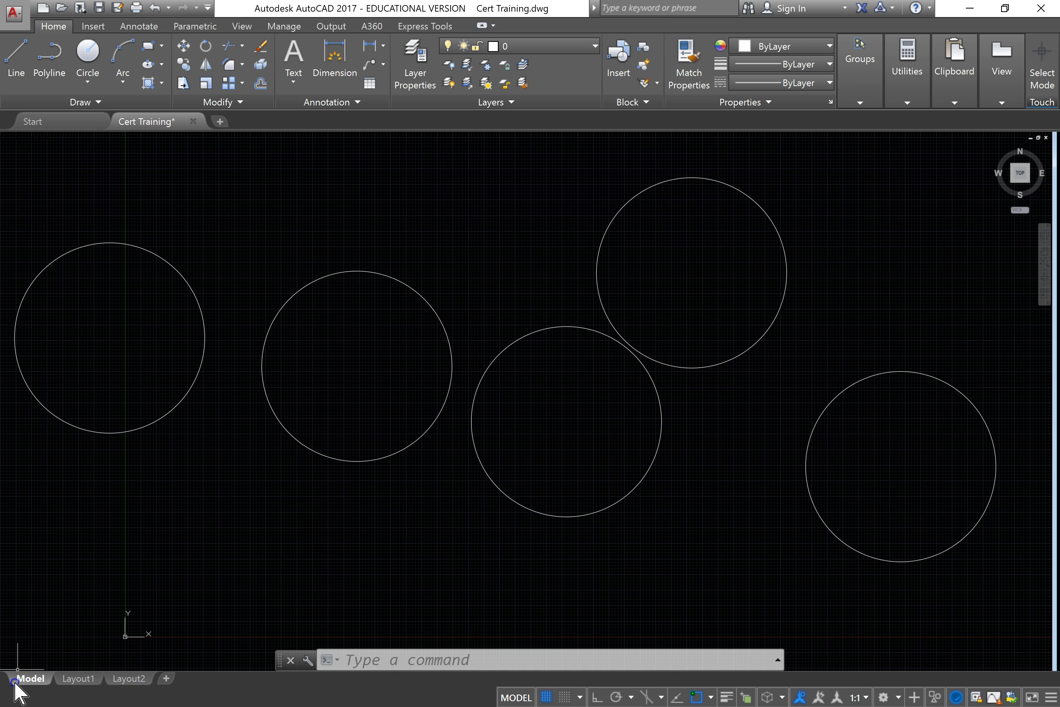